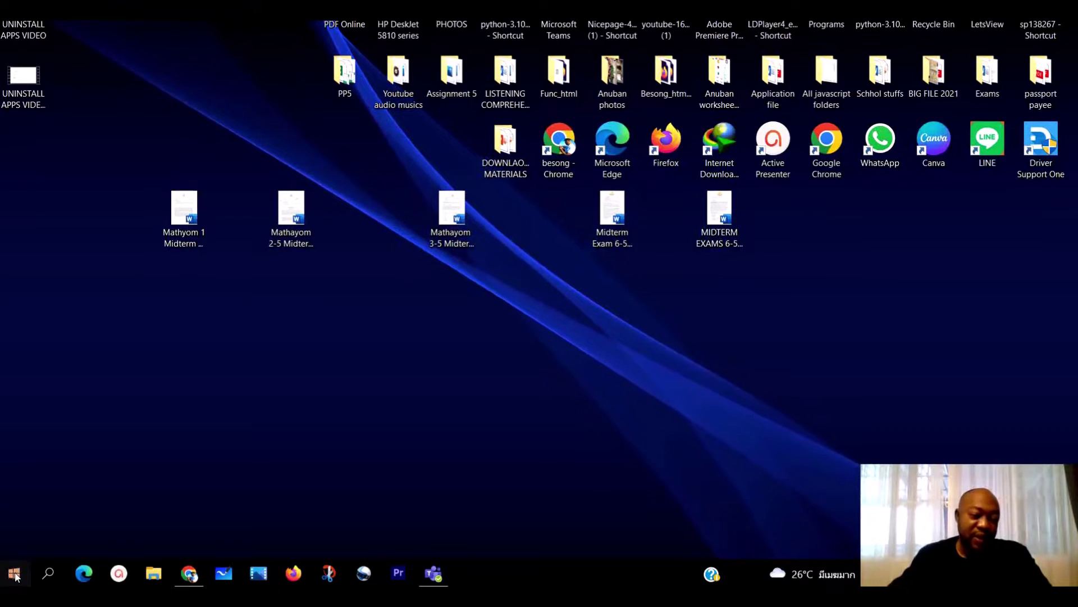
Search for 'Change your password' and expand the Password sign-in option.
click(49, 574)
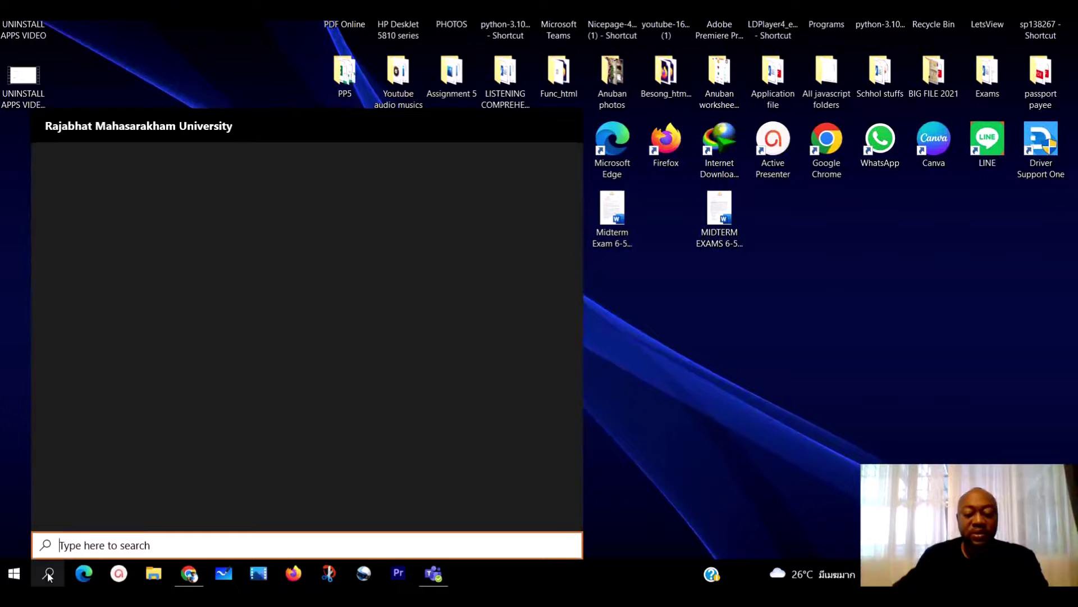
text(cha)
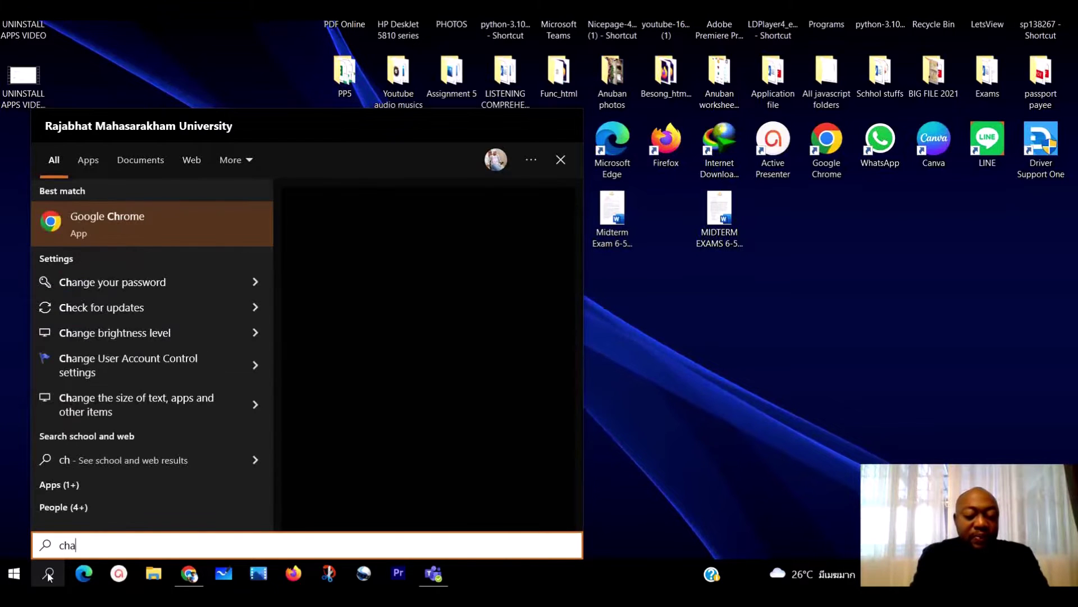
text(nge)
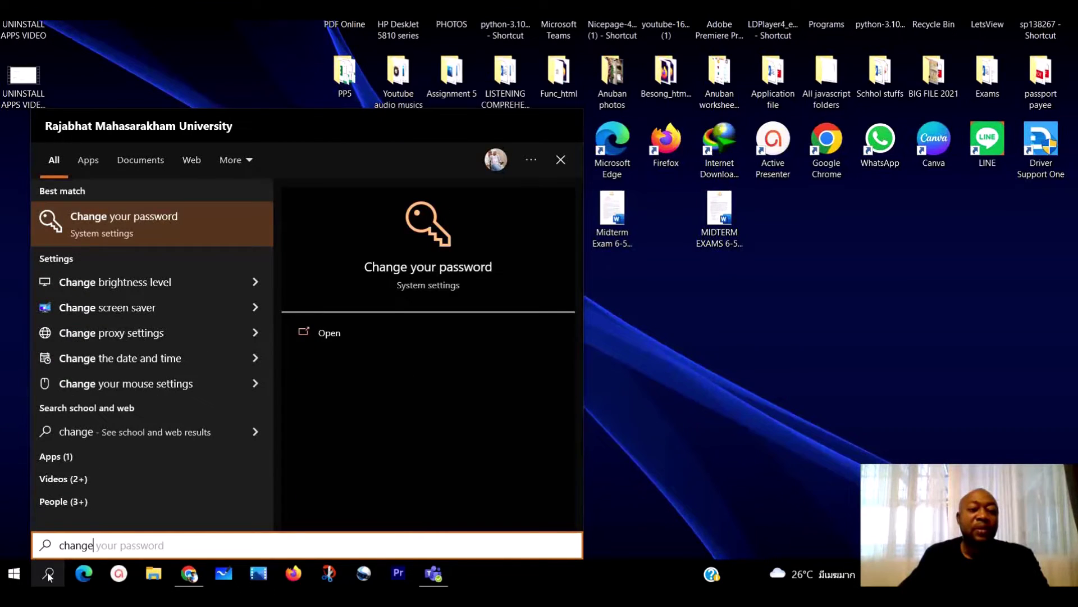
click(130, 225)
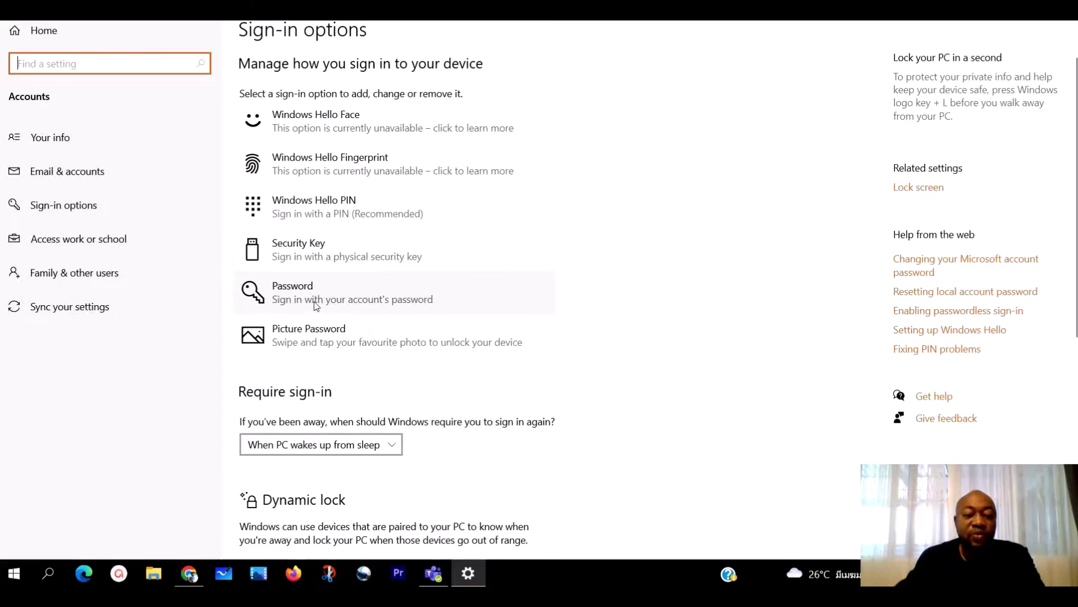
click(355, 307)
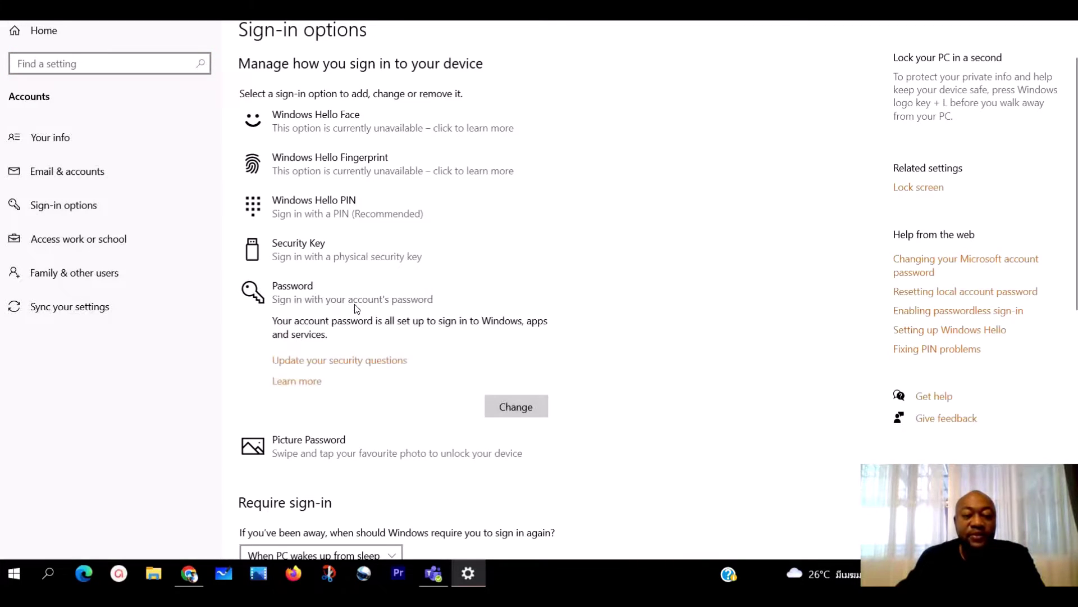
Verify the current account password in the Change your password dialog.
click(512, 408)
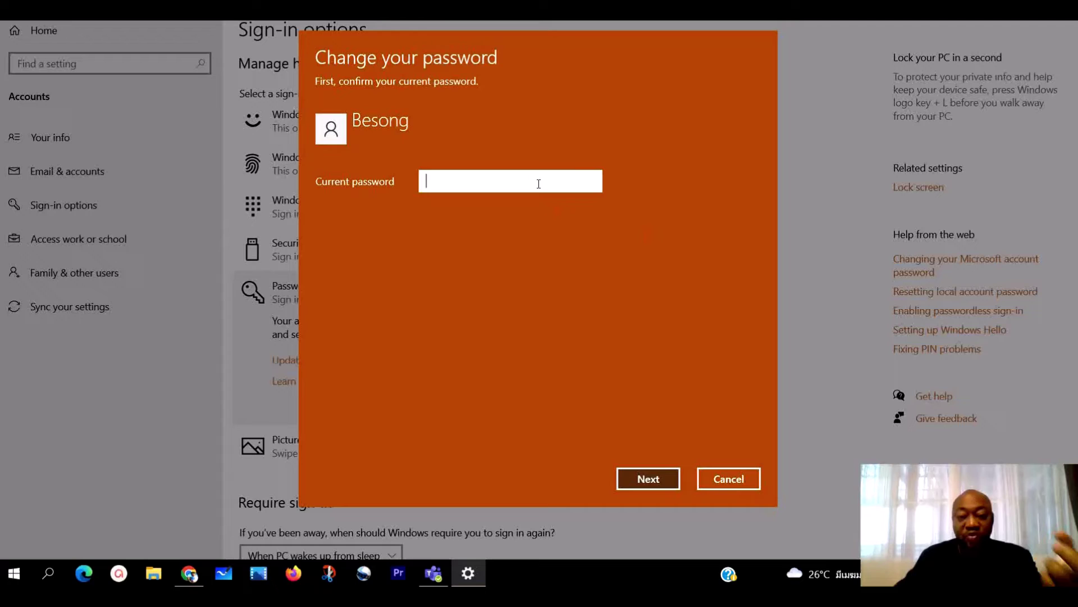
text(•)
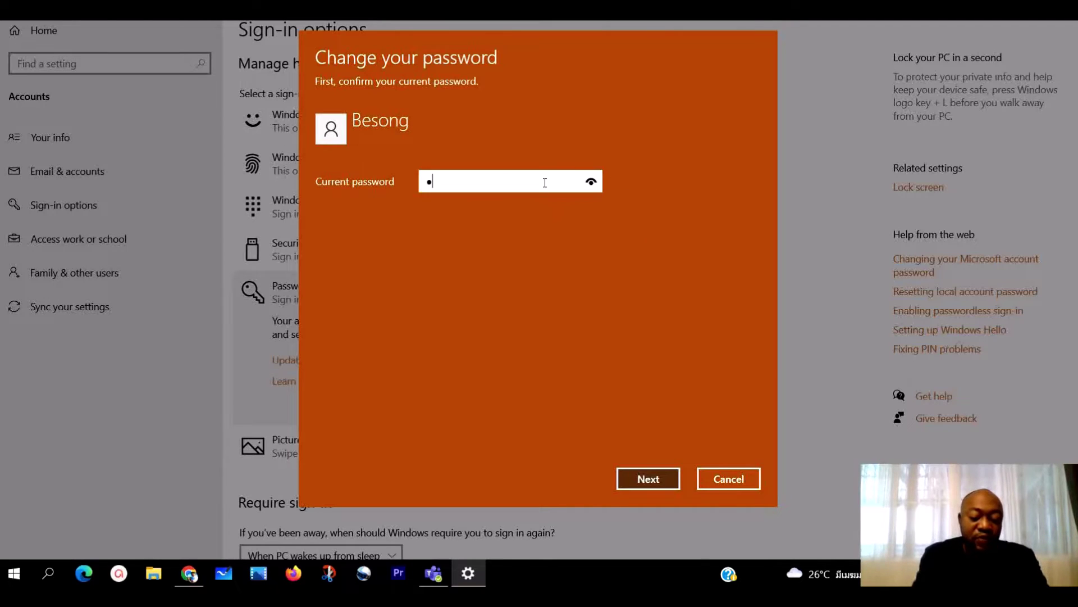
text(•••)
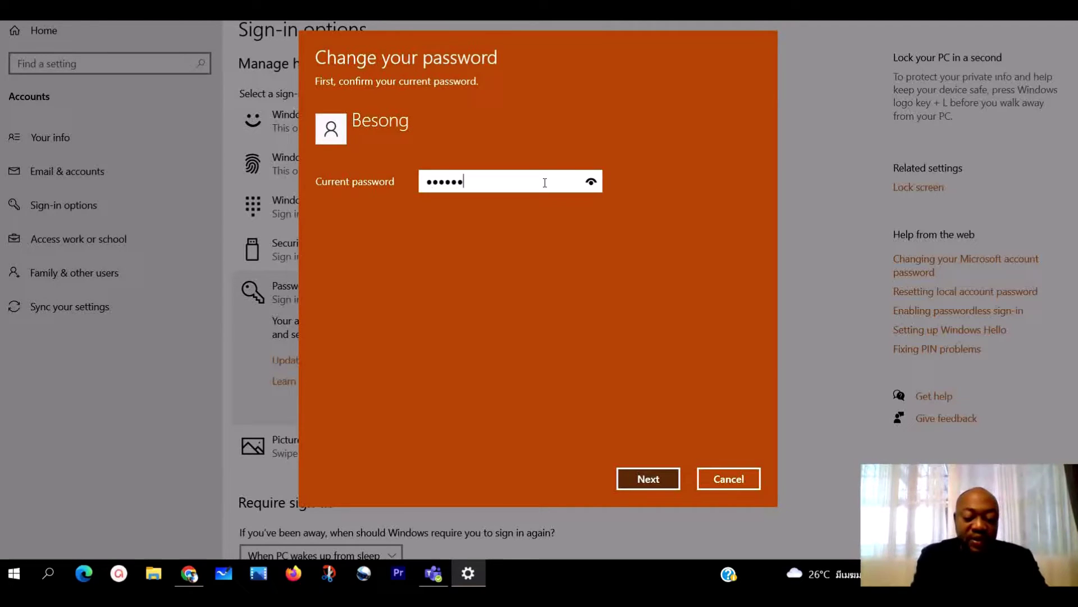
text(•••)
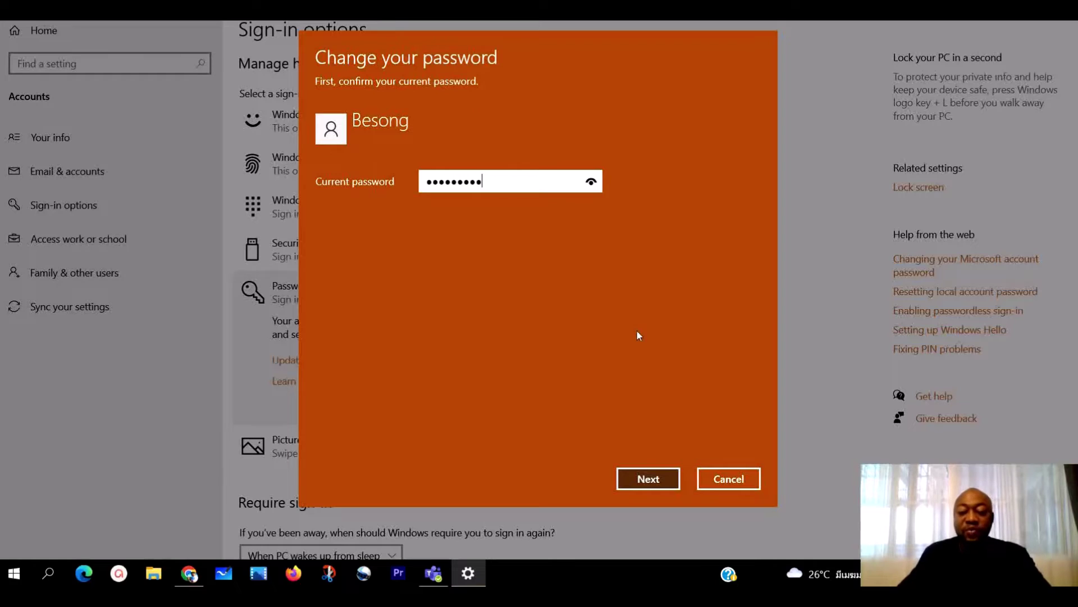
click(647, 478)
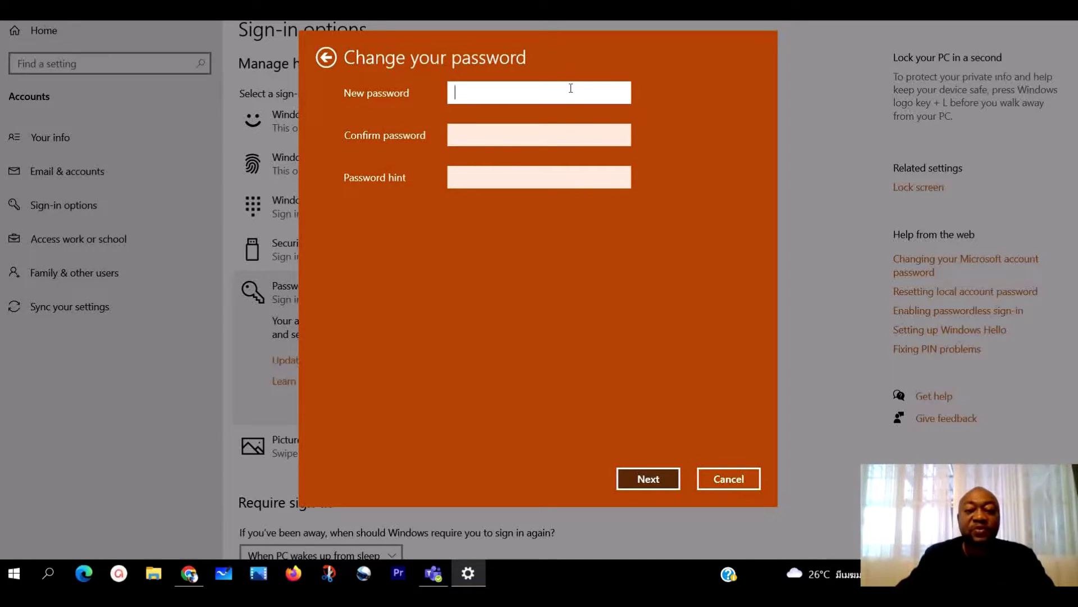
Enter and confirm the new password, add a password hint, and submit.
key(Caps_Lock)
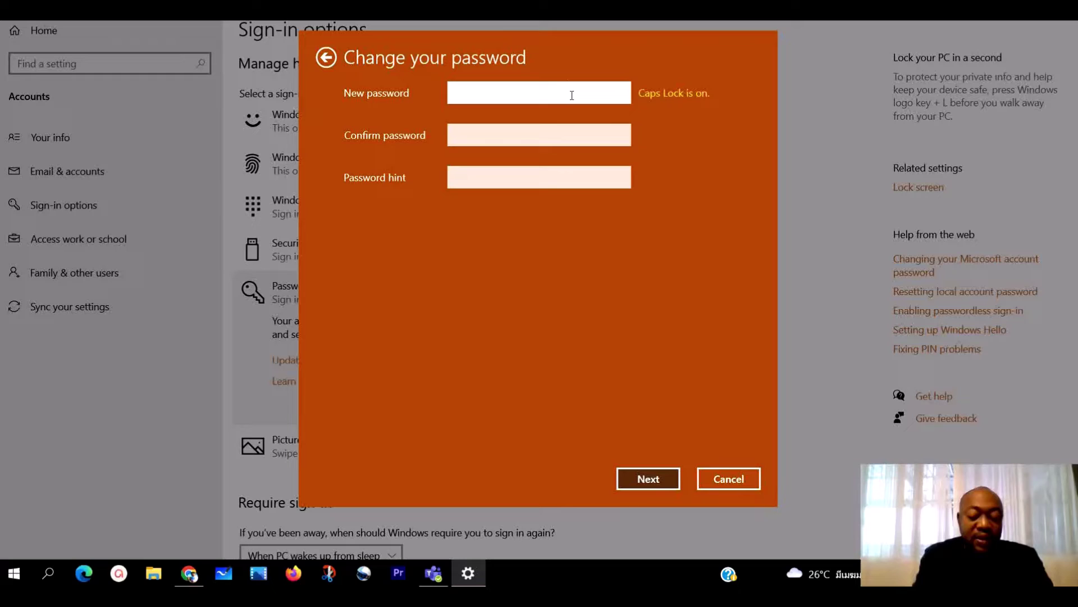
text(a)
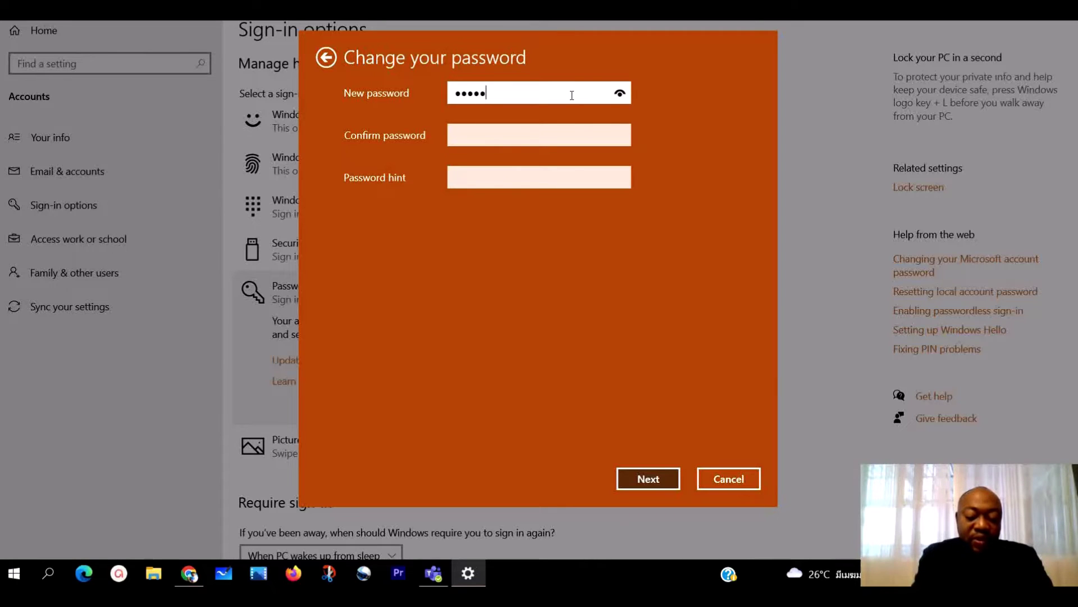
click(558, 136)
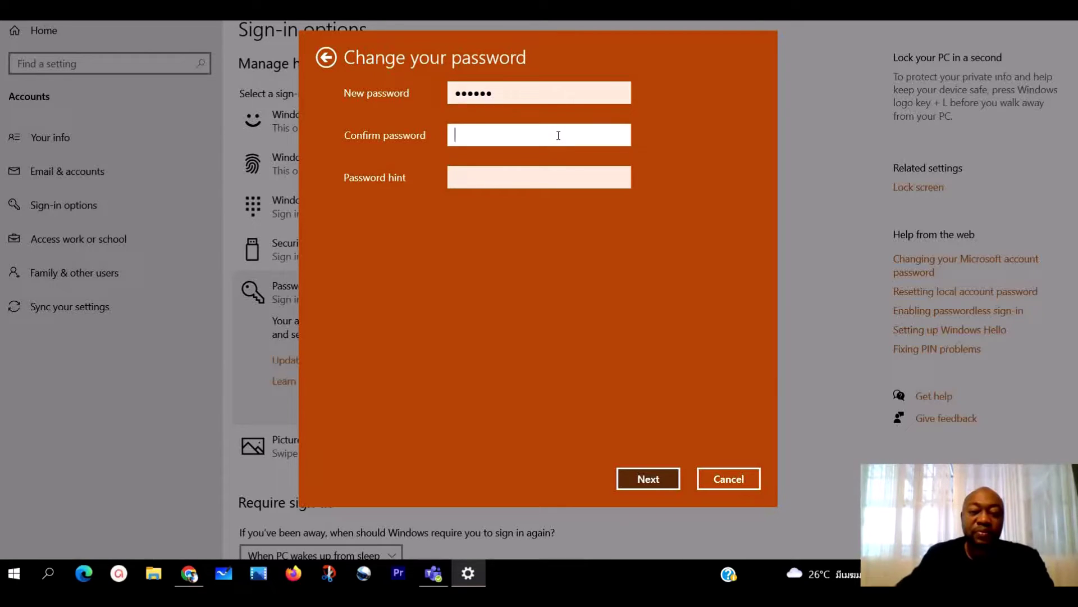
key(Caps_Lock)
text(aaa)
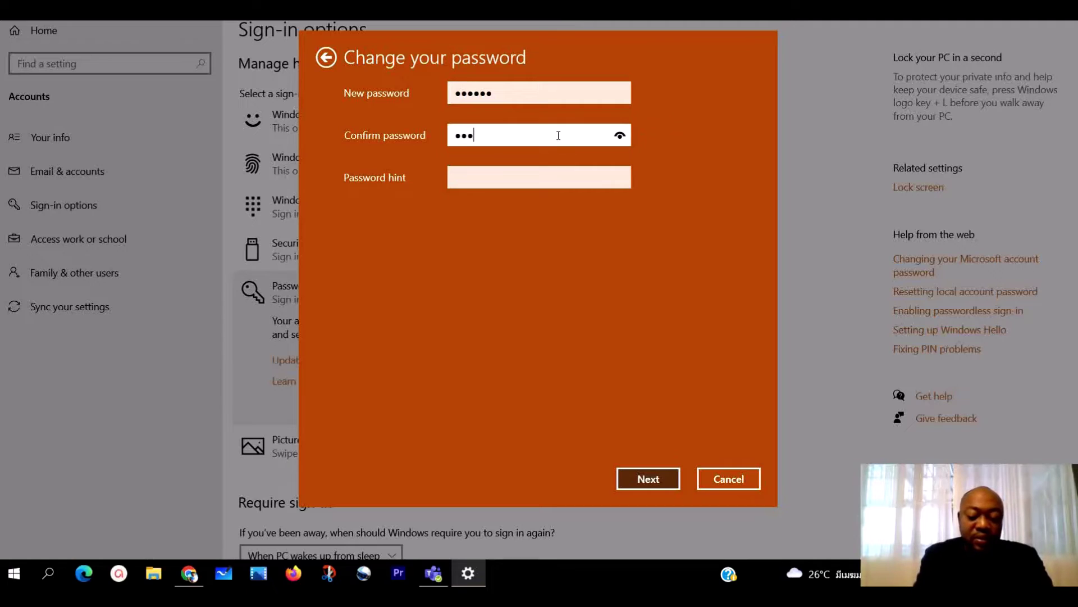
text(a)
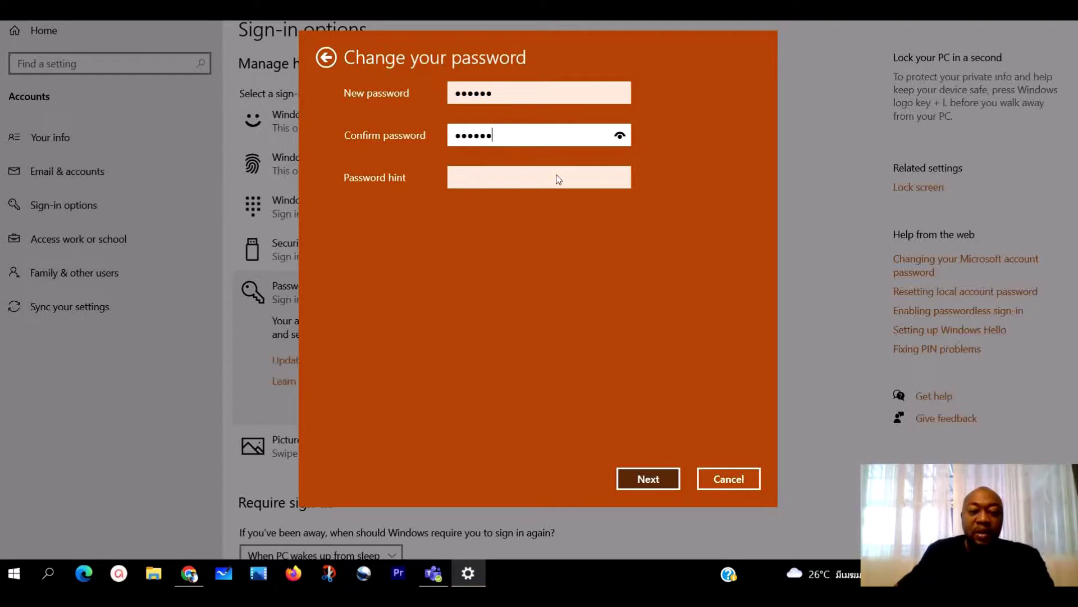
click(557, 176)
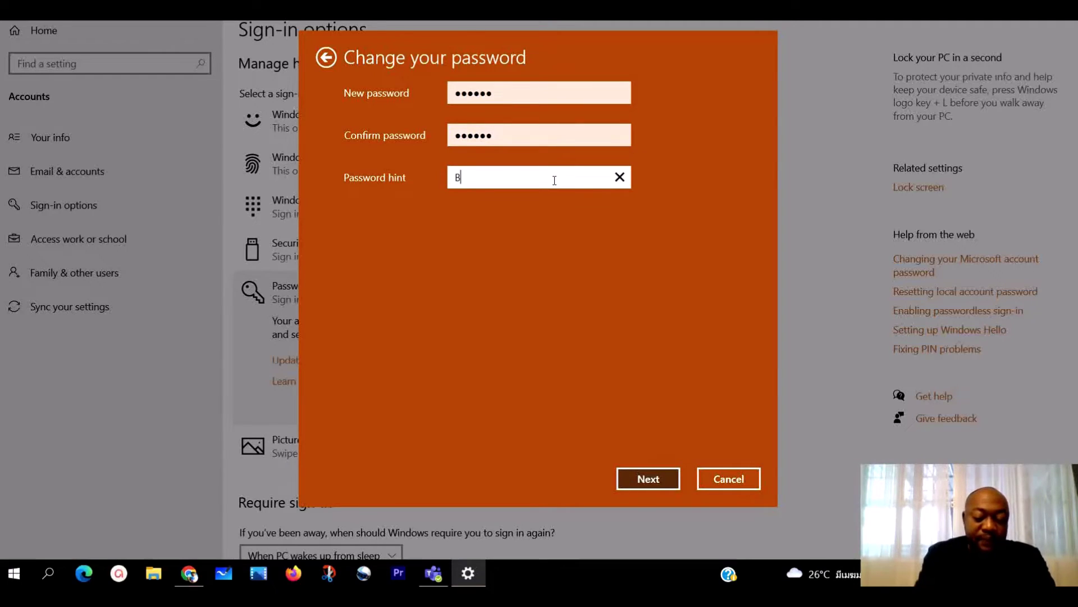
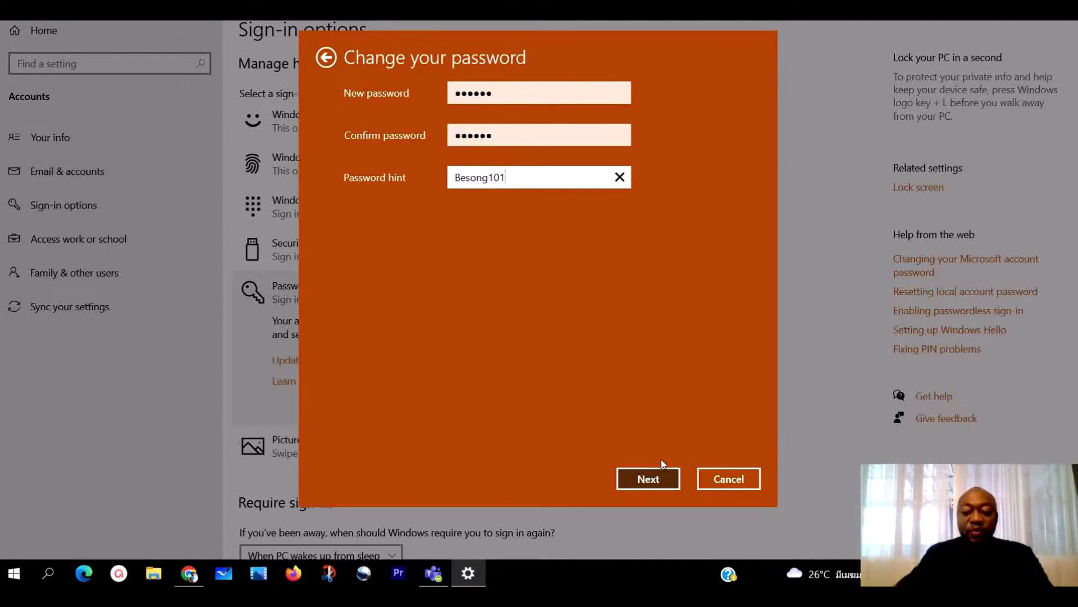
click(655, 484)
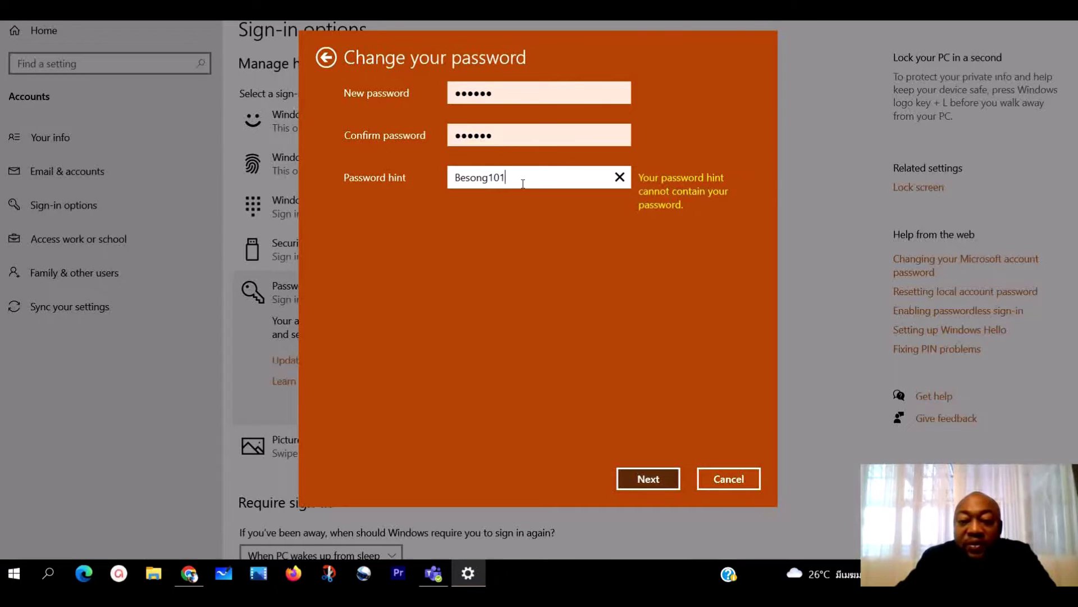
Replace the rejected password hint and resubmit the new password.
key(BackSpace)
key(BackSpace)
key(BackSpace)
key(BackSpace)
key(BackSpace)
key(BackSpace)
key(BackSpace)
key(BackSpace)
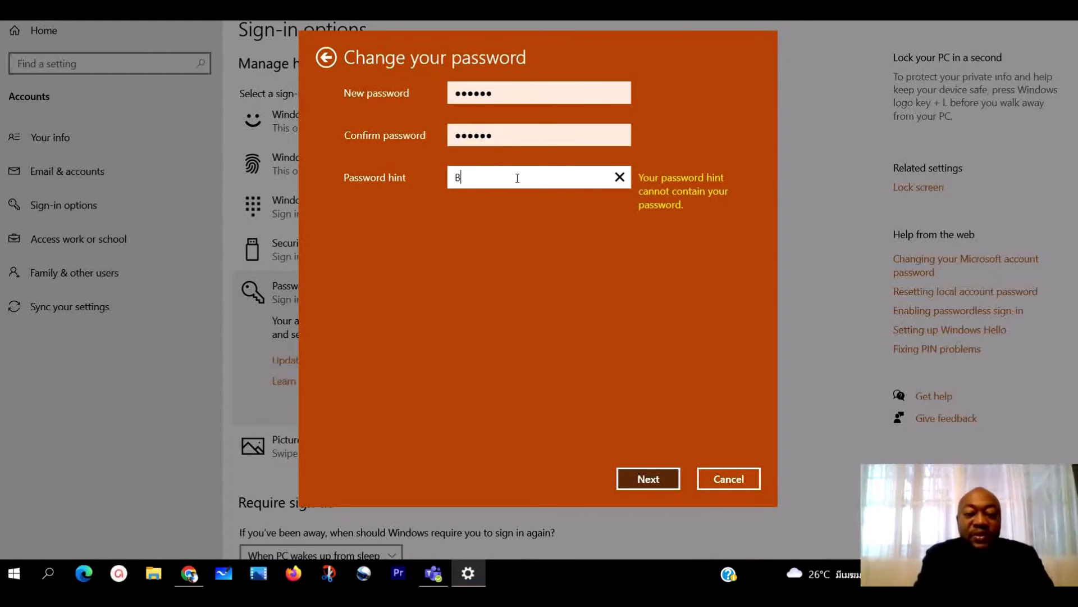
key(BackSpace)
text(Paul)
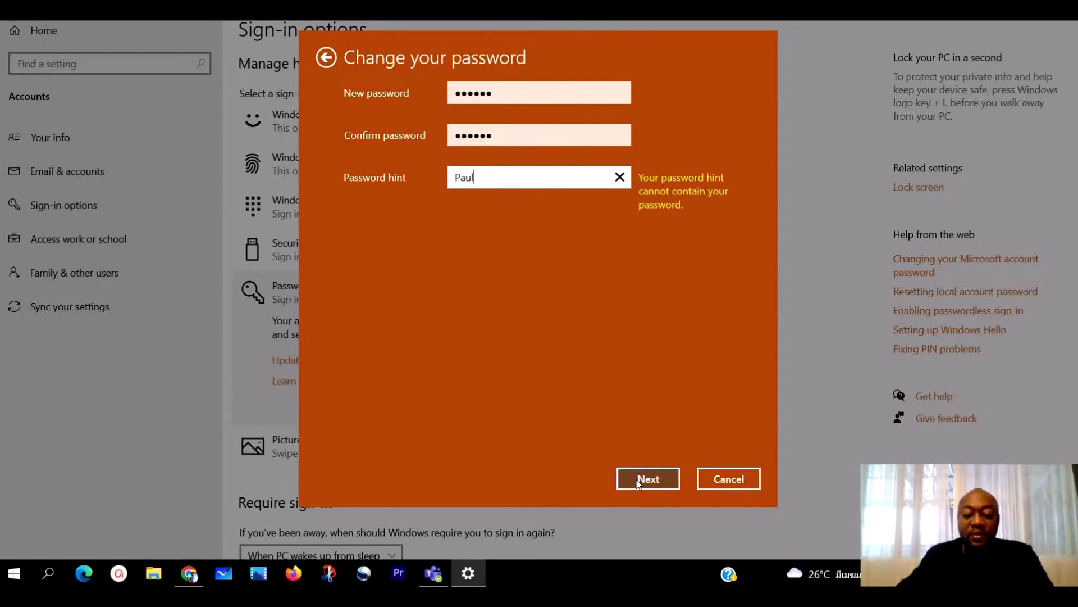
click(638, 483)
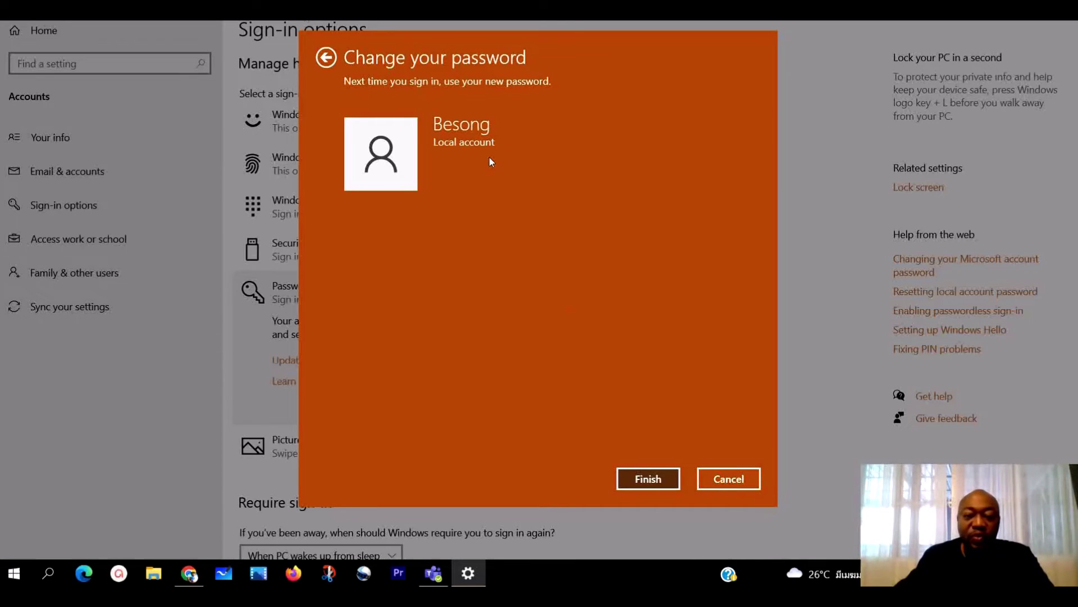
Finish the Change your password dialog so the new password takes effect.
click(655, 484)
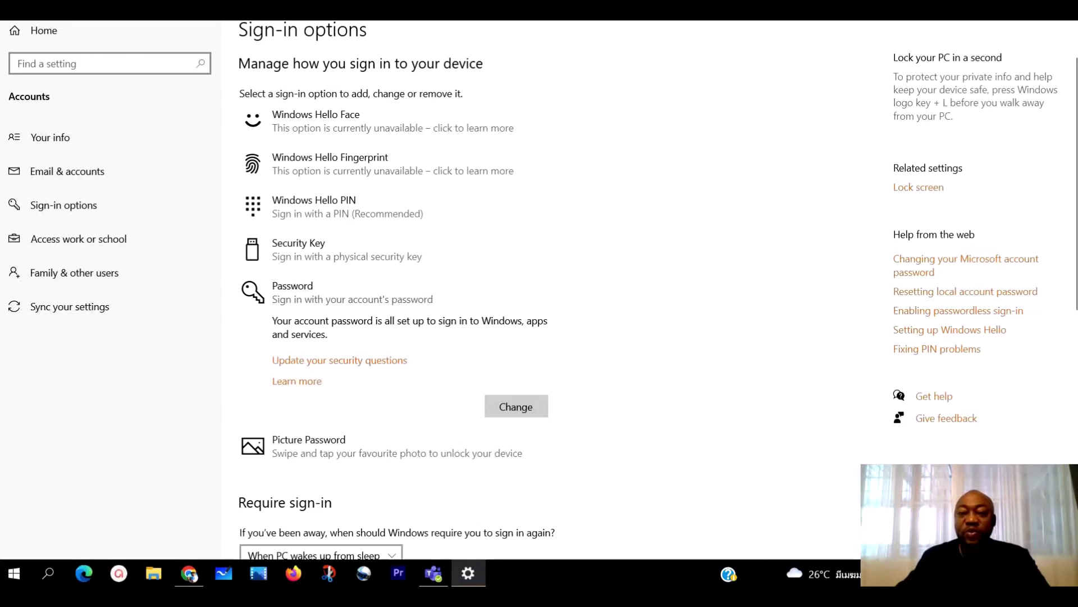
Hide the Settings window with Windows+D to show the desktop.
key(super+d)
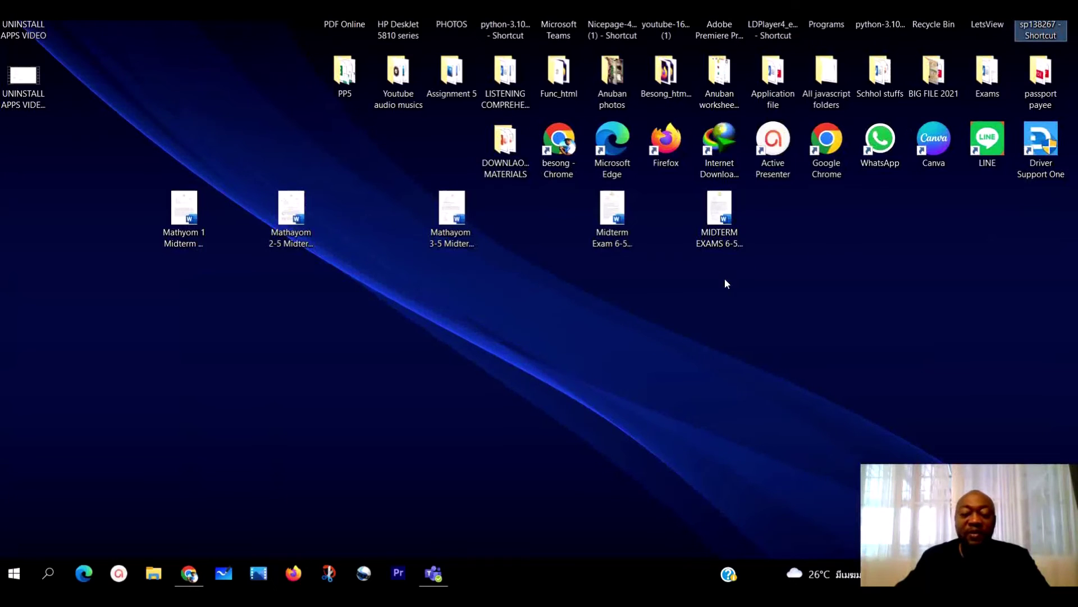